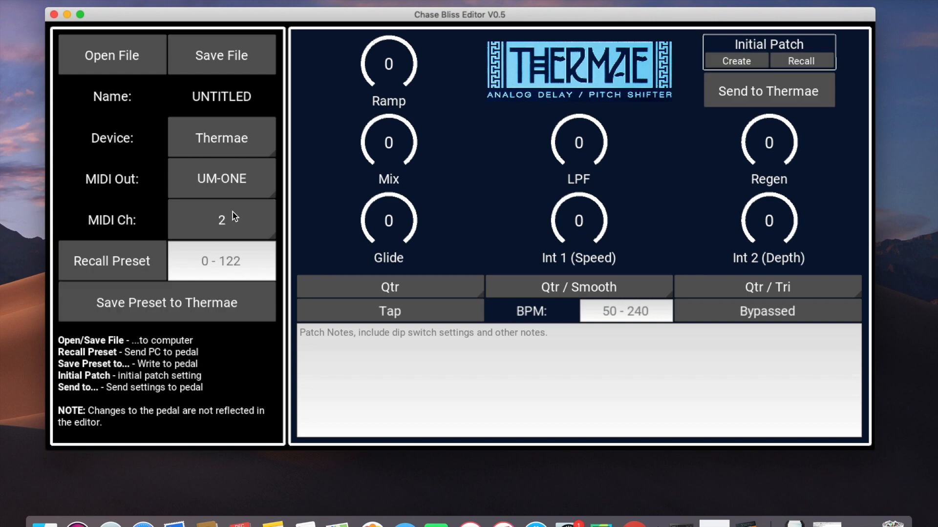
Switch the device to Brothers, Mood and back to Thermae to view each pedal's controls
left_click(239, 150)
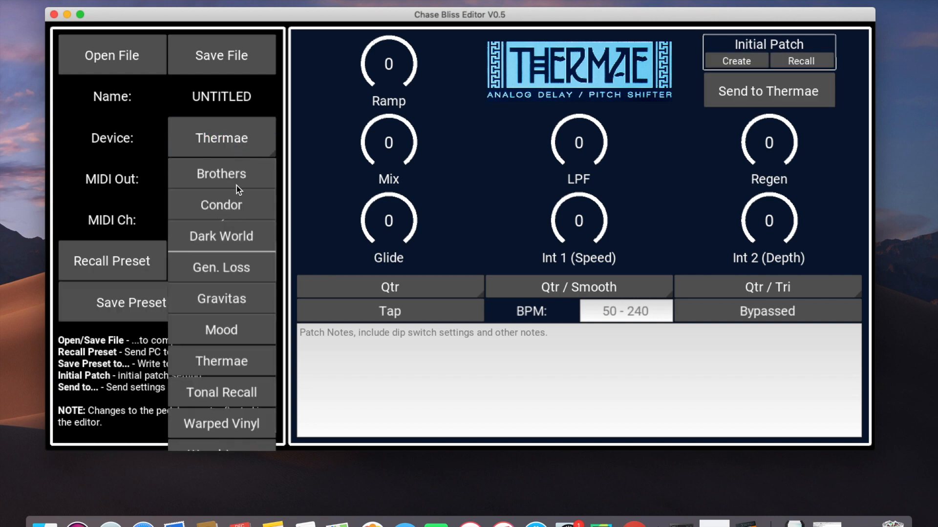
left_click(237, 187)
left_click(236, 151)
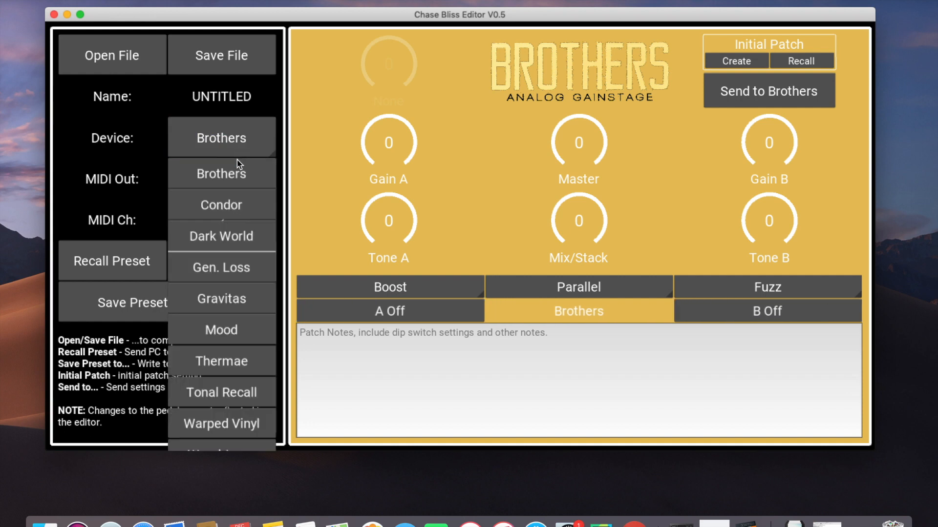
left_click(238, 335)
left_click(222, 131)
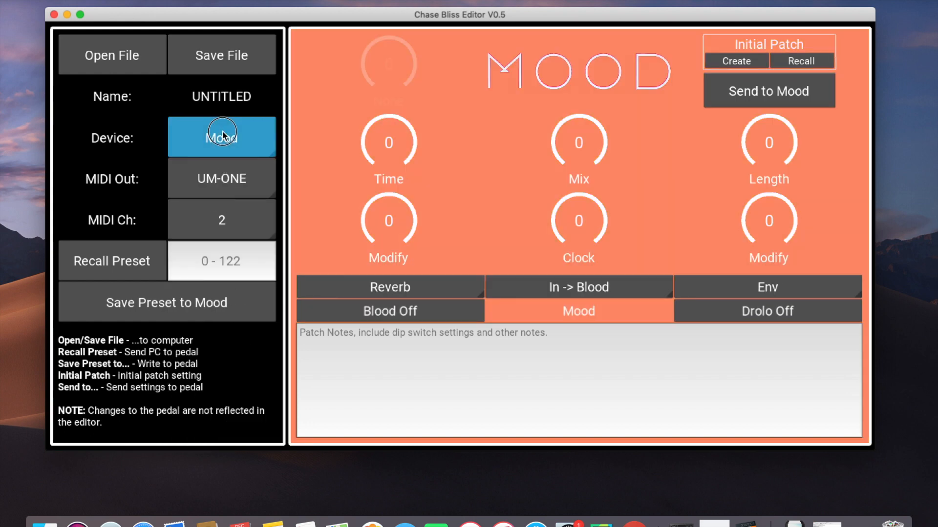
left_click(227, 363)
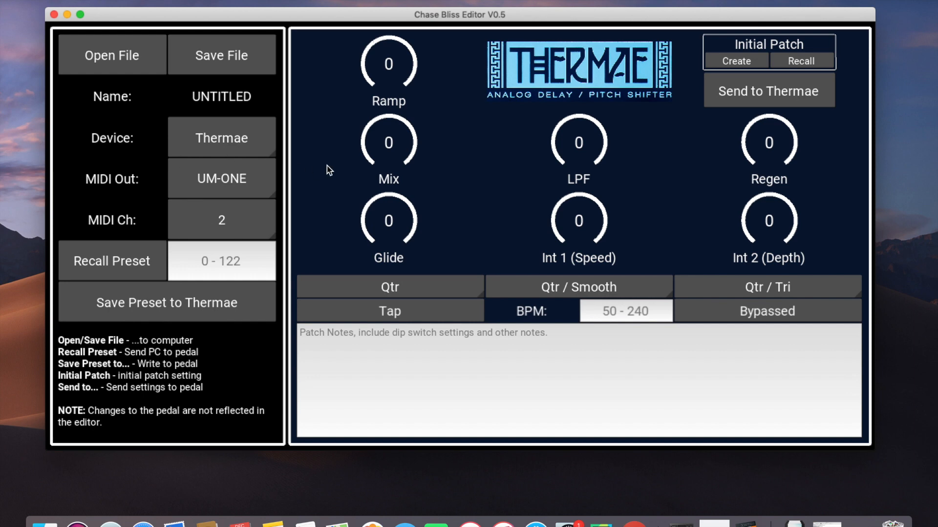
Set the Thermae's Ramp to about 40, LPF to 51, Regen to 45, Mix to 59 and Glide to 48
left_click_drag(387, 74, 375, 44)
left_click_drag(585, 143, 574, 110)
left_click_drag(779, 142, 765, 103)
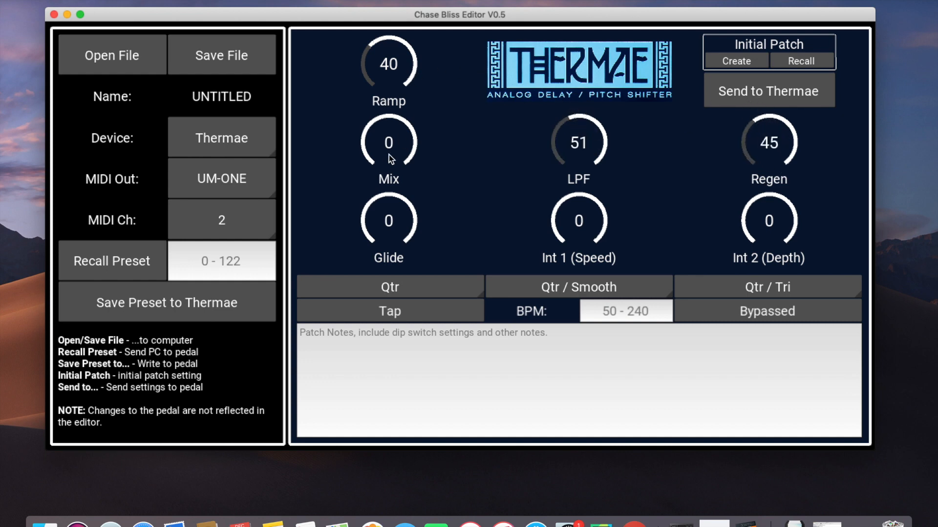
left_click_drag(389, 154, 386, 117)
left_click_drag(389, 214, 379, 181)
Set the Thermae's three switch options to dotted 8th, dotted 8th / Glitchy and dotted 8th / Sin
left_click(396, 283)
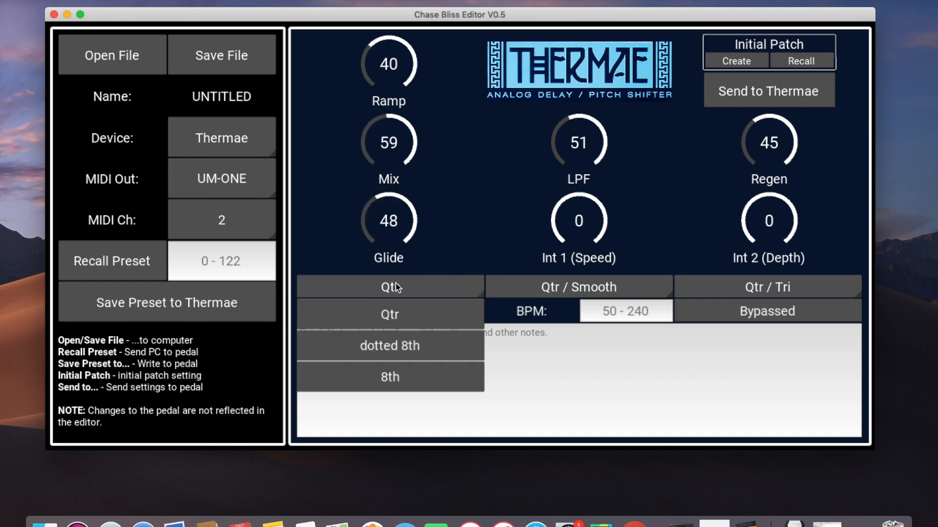
left_click(399, 346)
left_click(548, 294)
left_click(550, 337)
left_click(726, 289)
left_click(725, 344)
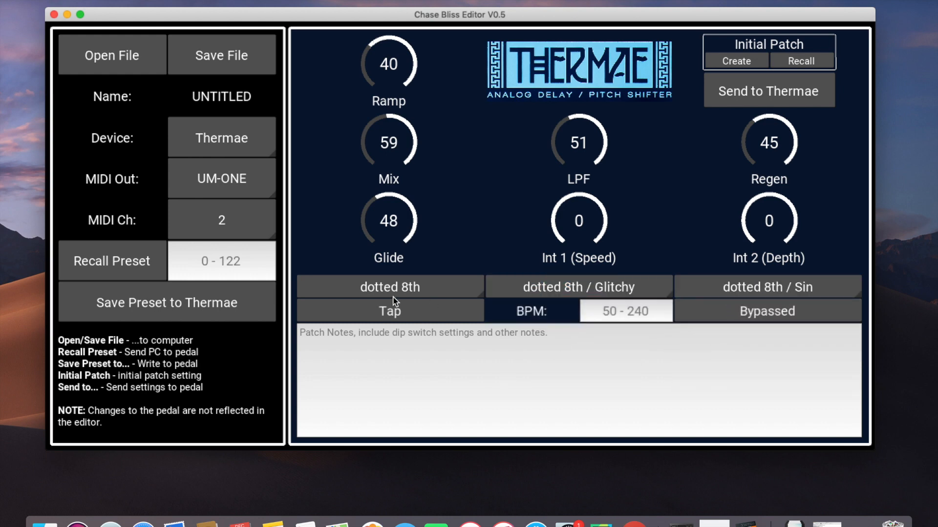
Try the tap tempo control and toggle the Thermae between On and Bypassed, ending on Bypassed
left_click(386, 315)
left_click(385, 314)
left_click(765, 311)
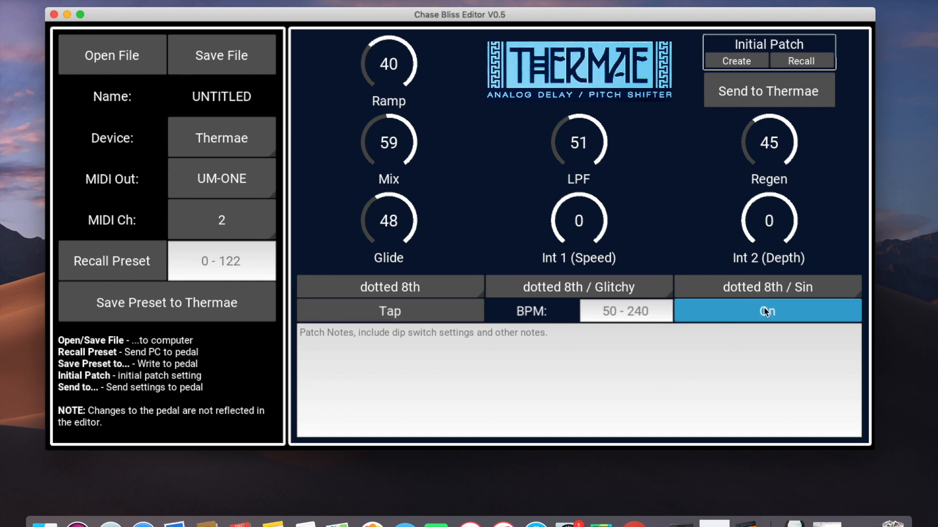
left_click(765, 311)
left_click(765, 311)
left_click(765, 312)
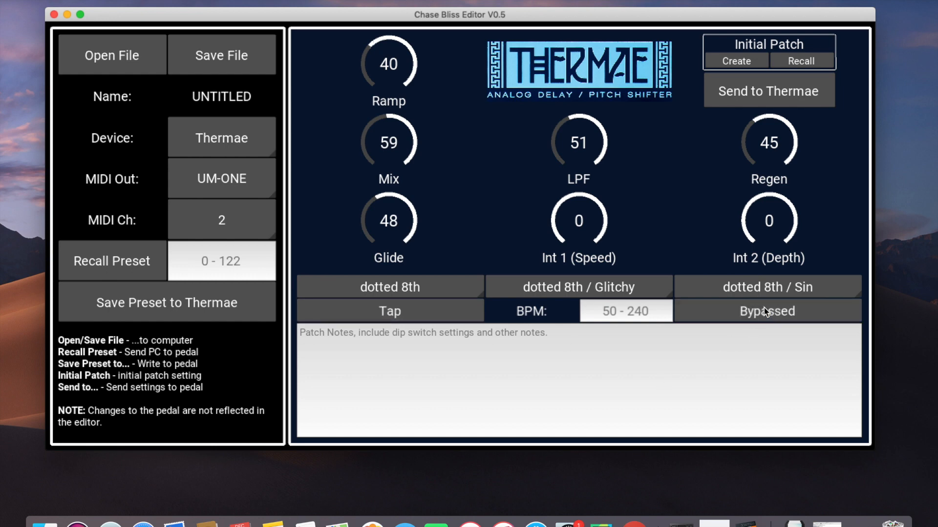
Set the Thermae's tempo to 90 BPM and recall preset 55 on the pedal
left_click(624, 311)
left_click(229, 262)
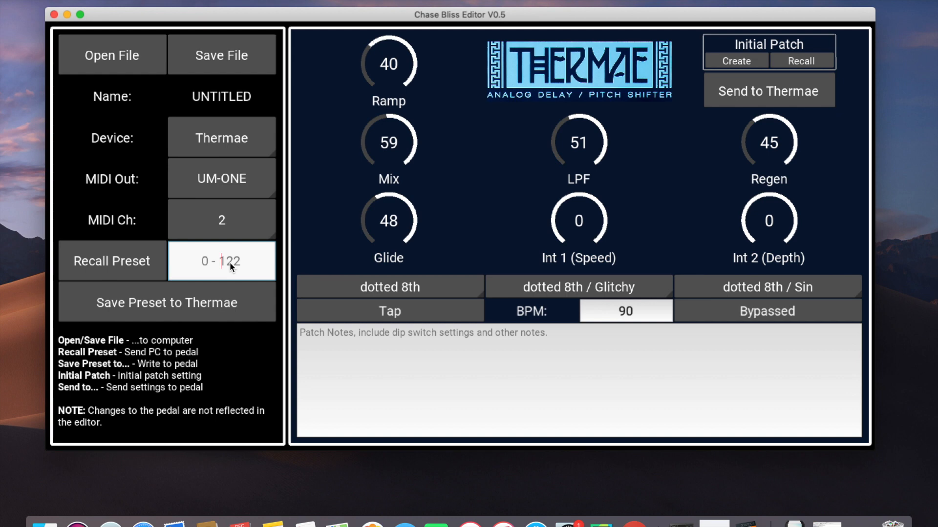
left_click(129, 264)
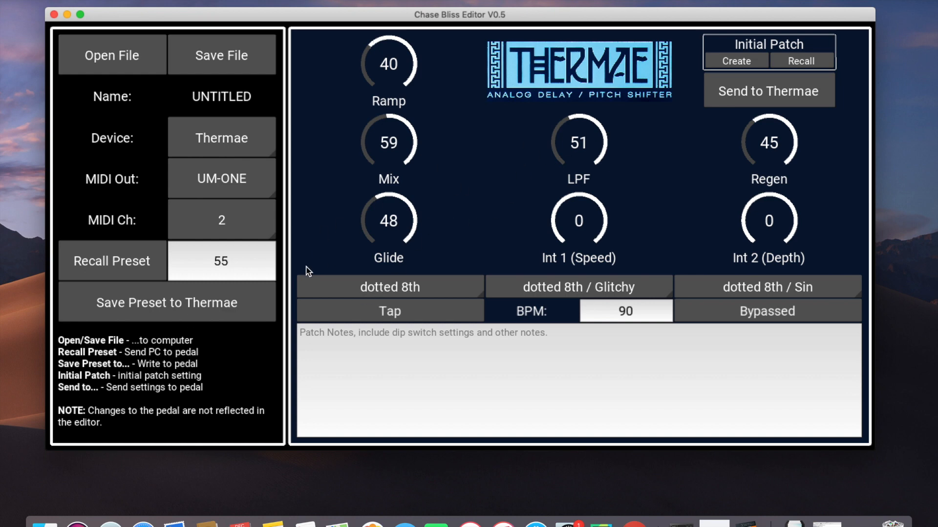
Lower the Mix to about 34 and save the settings to the Thermae as preset 56
left_click(385, 140)
left_click_drag(385, 140, 383, 150)
left_click(137, 313)
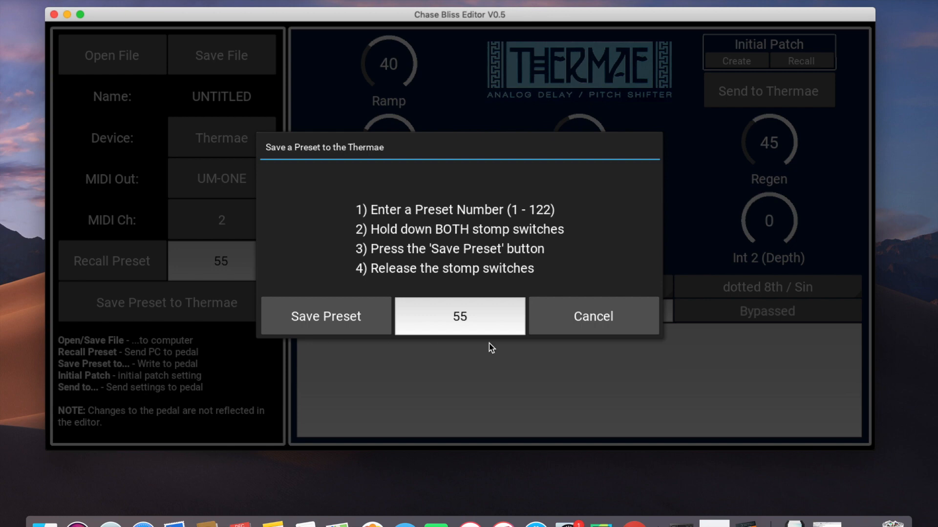
left_click(464, 317)
key("BackSpace")
type("6")
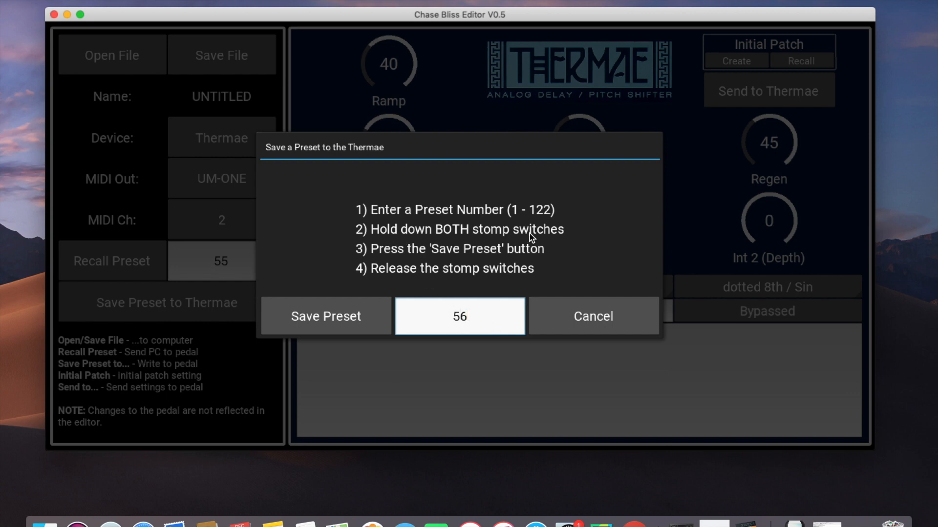
left_click(324, 320)
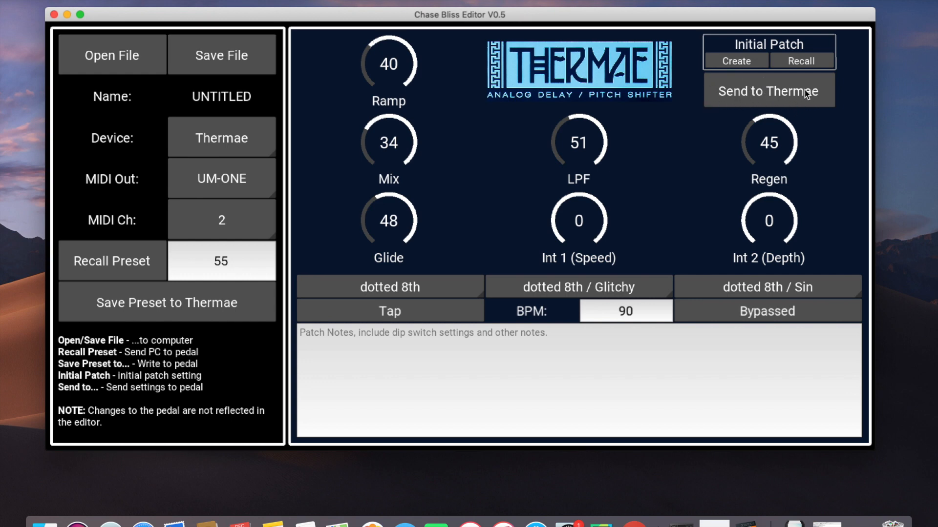
Send the current editor settings to the Thermae pedal
left_click(773, 96)
left_click(749, 96)
Switch the device to Brothers and from there to Condor
left_click(210, 134)
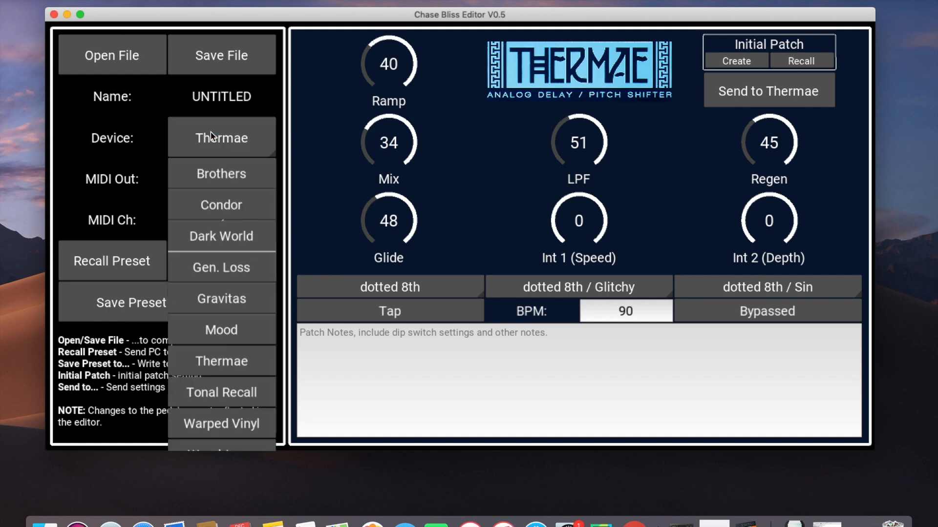
left_click(218, 175)
left_click(222, 155)
left_click(220, 202)
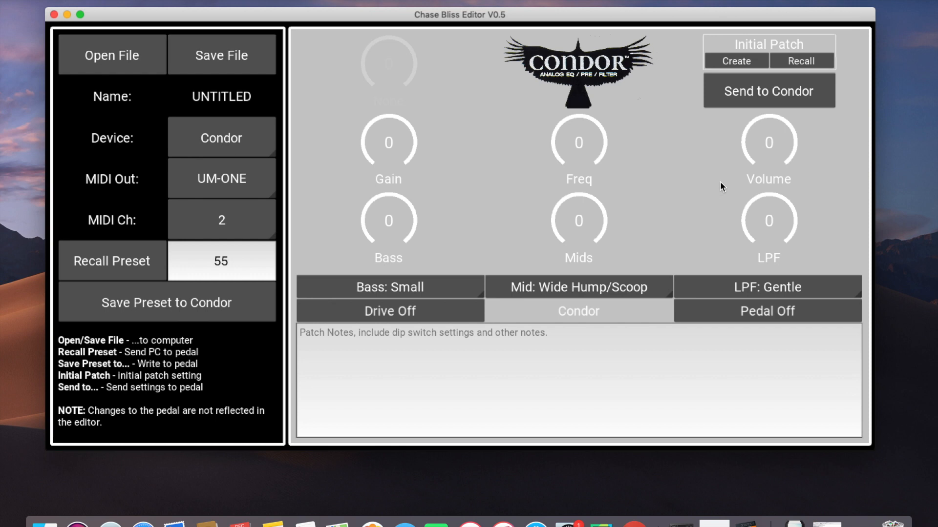
Set the Condor's Volume to about 69, Freq to 49, Gain to 62, Bass to 76, Mids to 58 and LPF to 54
left_click_drag(759, 154, 738, 106)
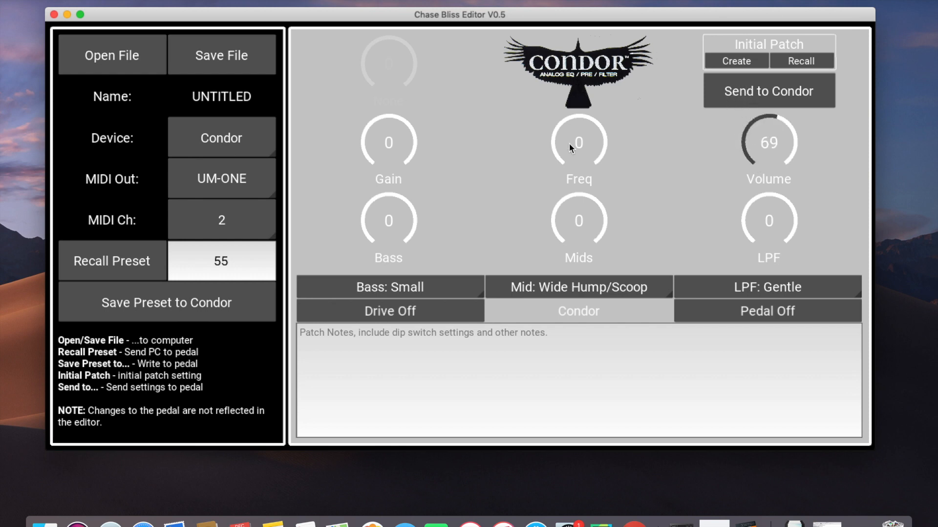
left_click_drag(570, 139, 555, 109)
left_click_drag(394, 143, 384, 101)
left_click_drag(392, 227, 376, 173)
left_click_drag(572, 220, 561, 180)
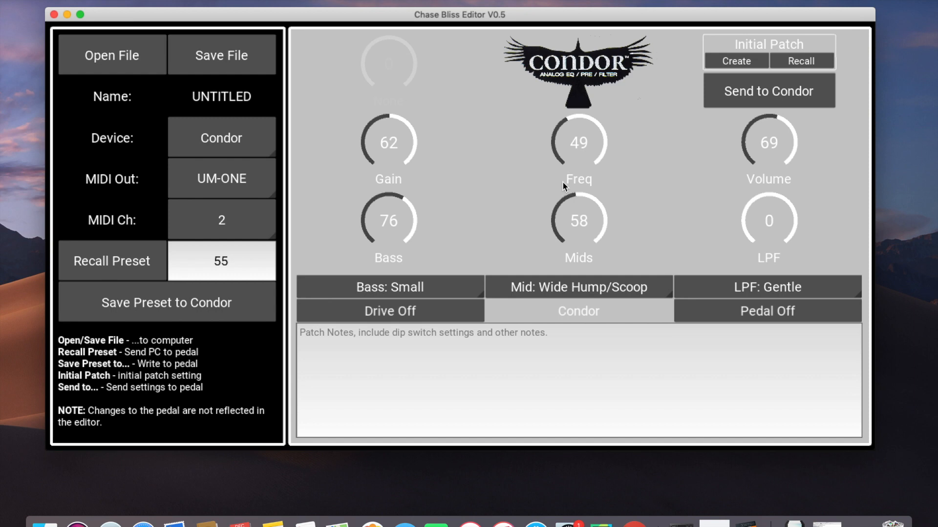
left_click_drag(765, 229, 752, 186)
Set the mid option to More Focused and create the Condor's initial patch from the current settings
left_click(544, 294)
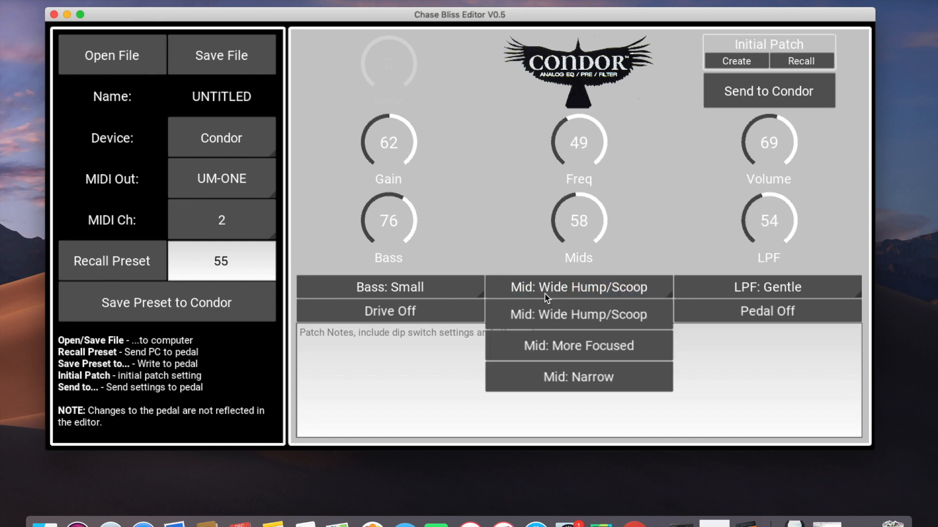
left_click(586, 349)
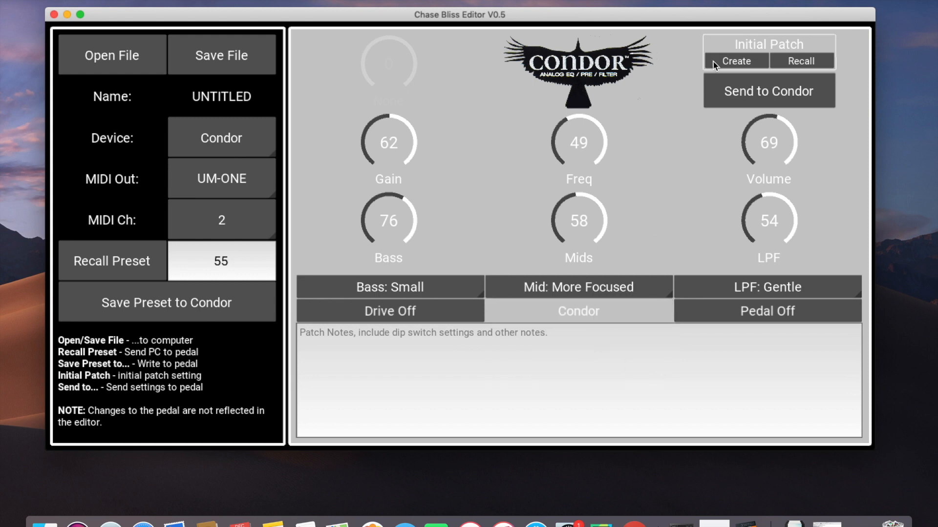
left_click(734, 59)
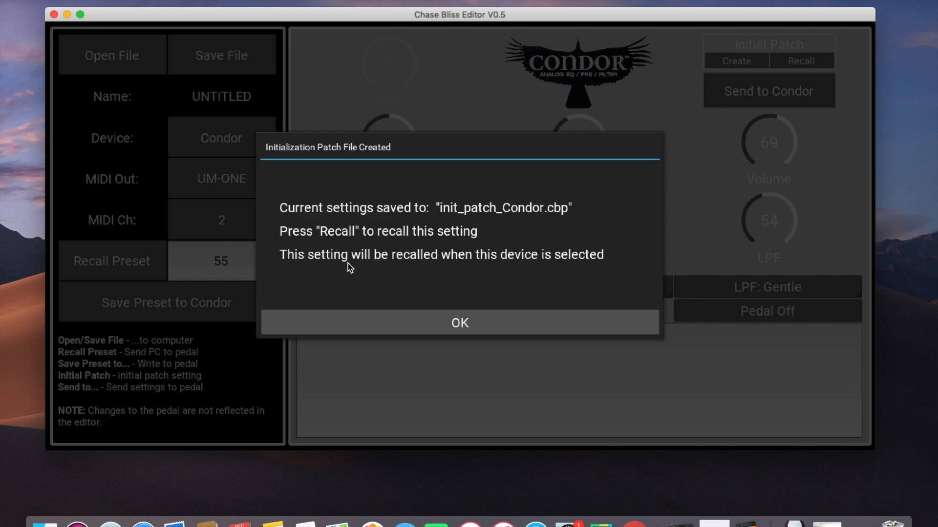
left_click(467, 324)
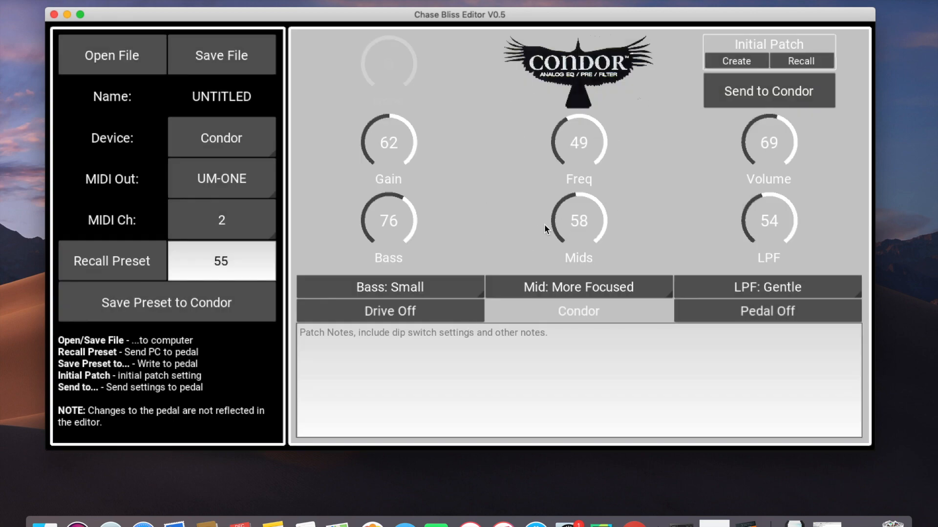
Lower the Condor's Gain and restore the settings by recalling the initial patch
left_click_drag(384, 145, 389, 180)
left_click(808, 63)
Switch the device to Thermae, Wombtome and back to Condor to check that its initial patch loads
left_click(230, 140)
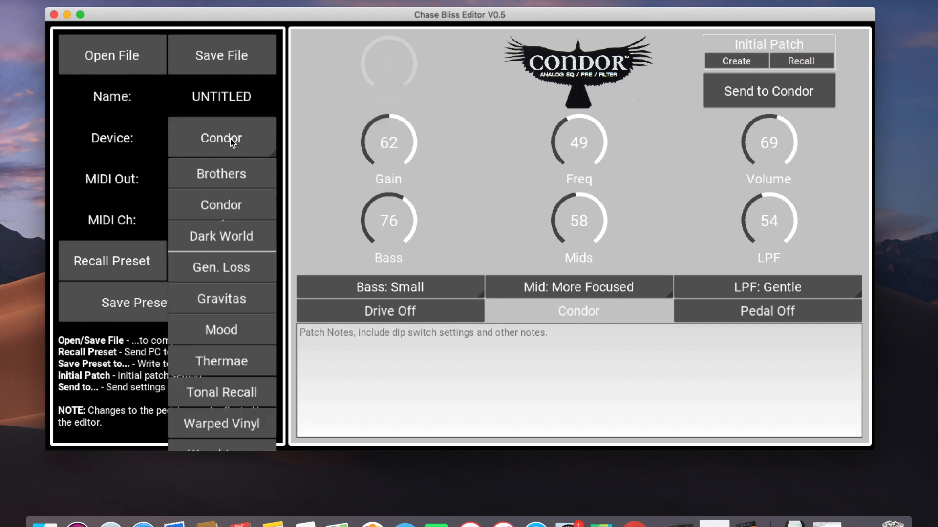
left_click(216, 359)
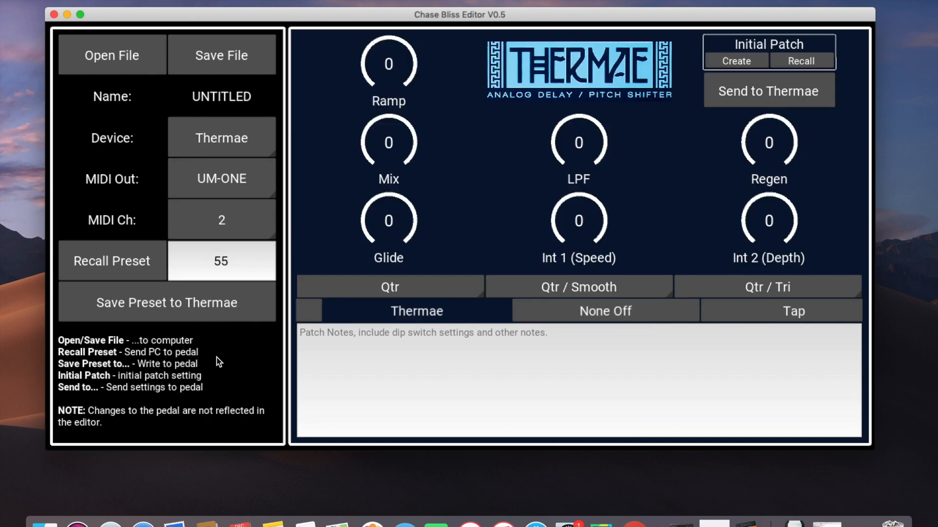
left_click(247, 155)
scroll(232, 430, "down", 2)
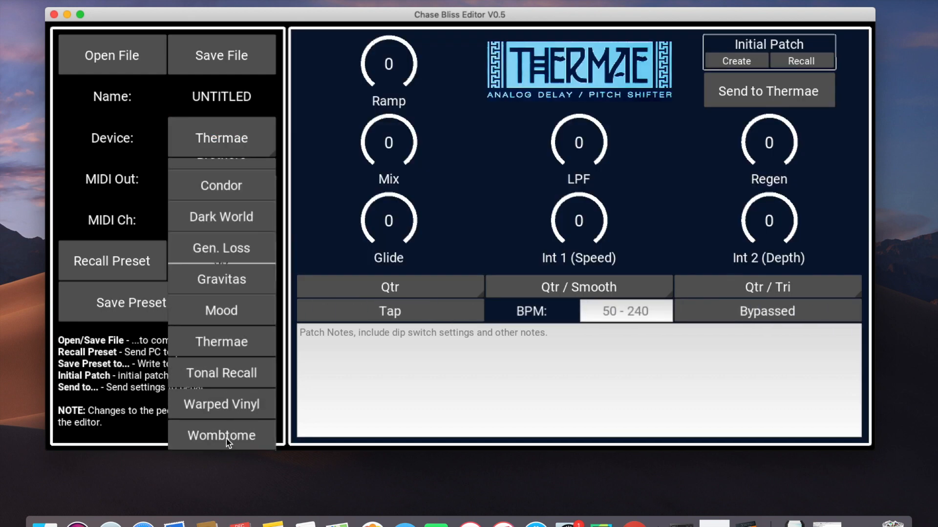
left_click(227, 438)
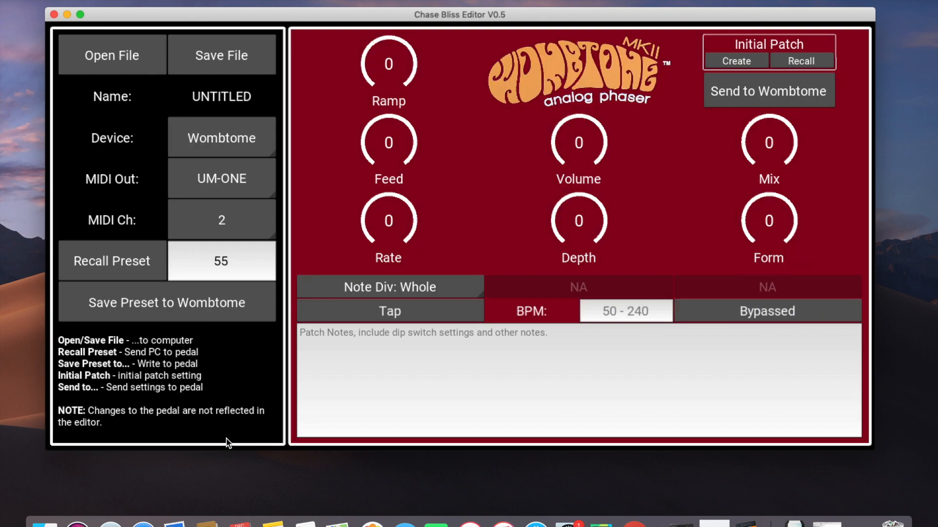
left_click(240, 146)
left_click(232, 187)
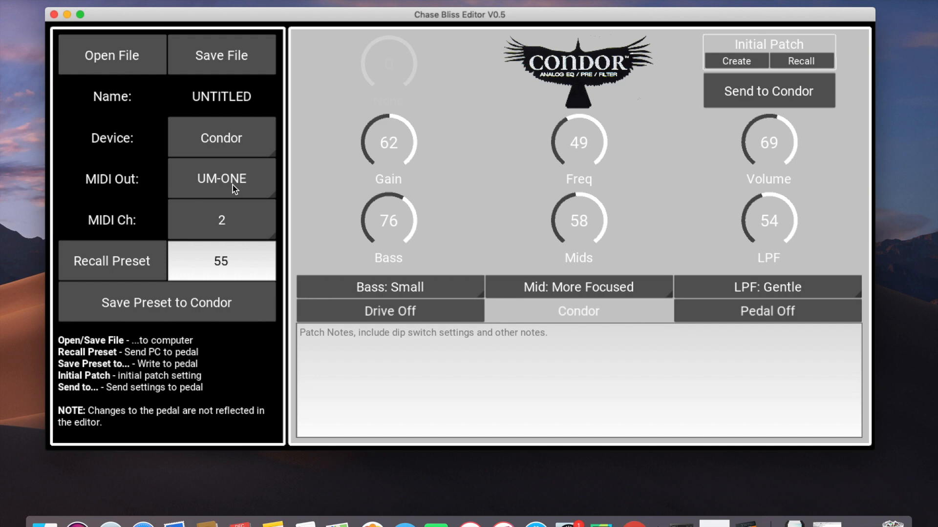
Set Gain and Freq to about 4, Mids to 111 and Volume to 99, choose LPF Slightly Resonant, and turn the Condor pedal on
left_click_drag(395, 148, 404, 189)
left_click_drag(585, 145, 577, 181)
left_click_drag(761, 145, 755, 108)
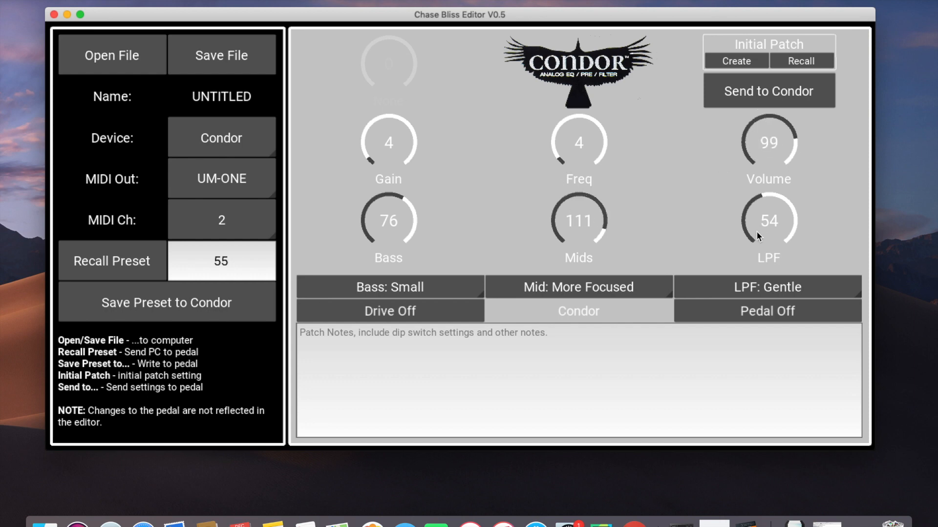
left_click(754, 285)
left_click(743, 345)
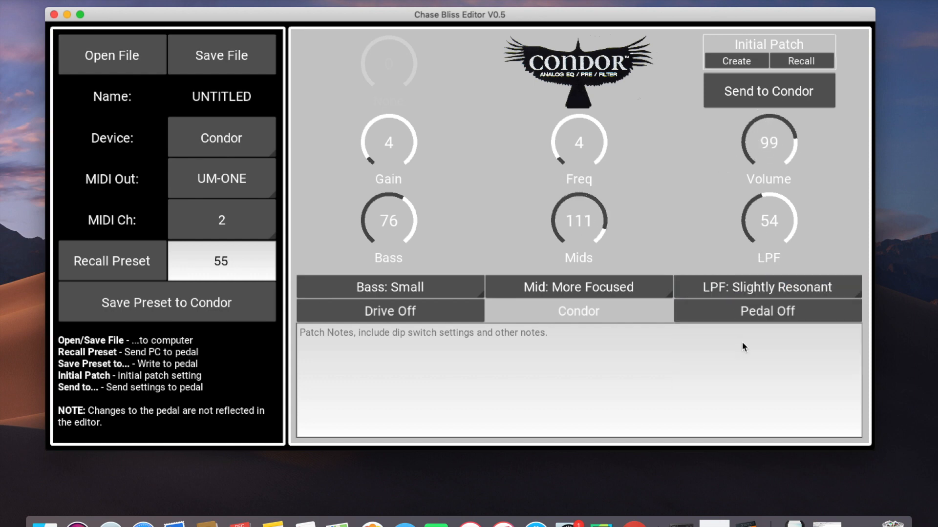
left_click(745, 315)
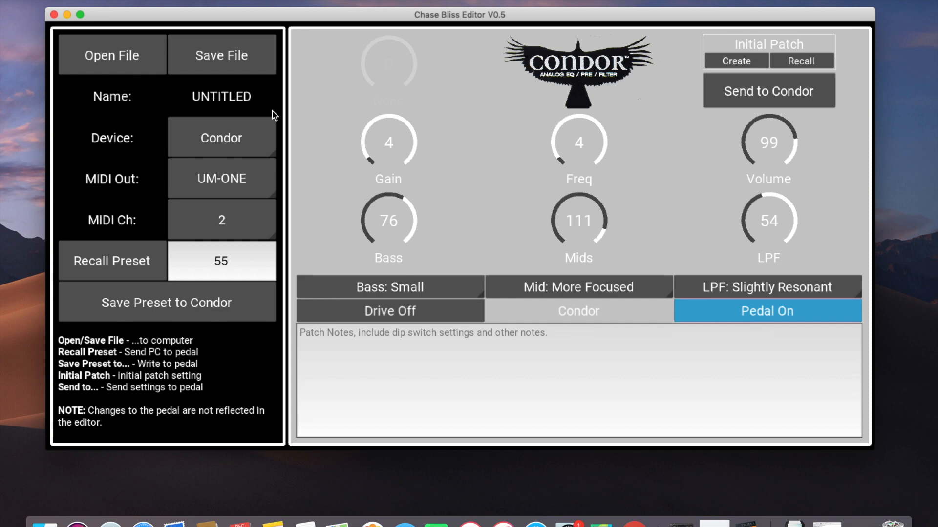
Save the Condor settings to the Chase Bliss Patches folder as "condor test 2"
left_click(234, 40)
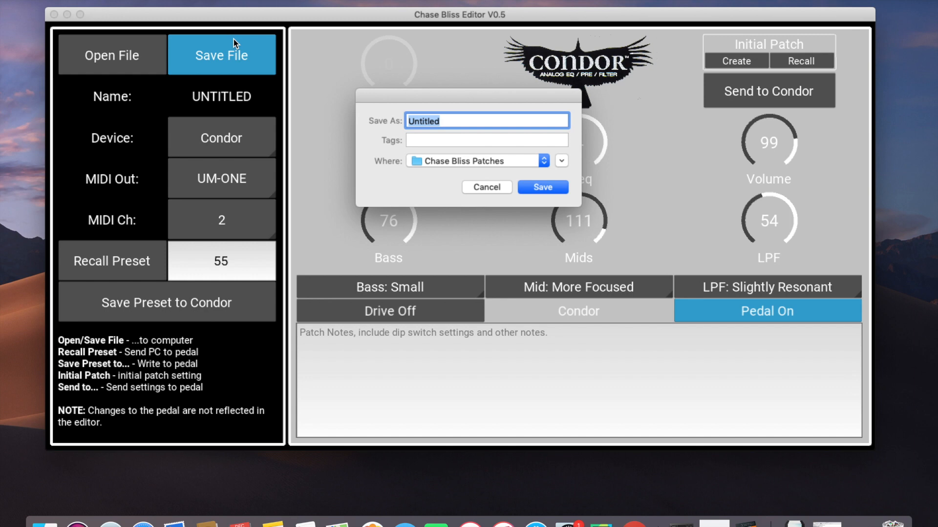
type("condor tes")
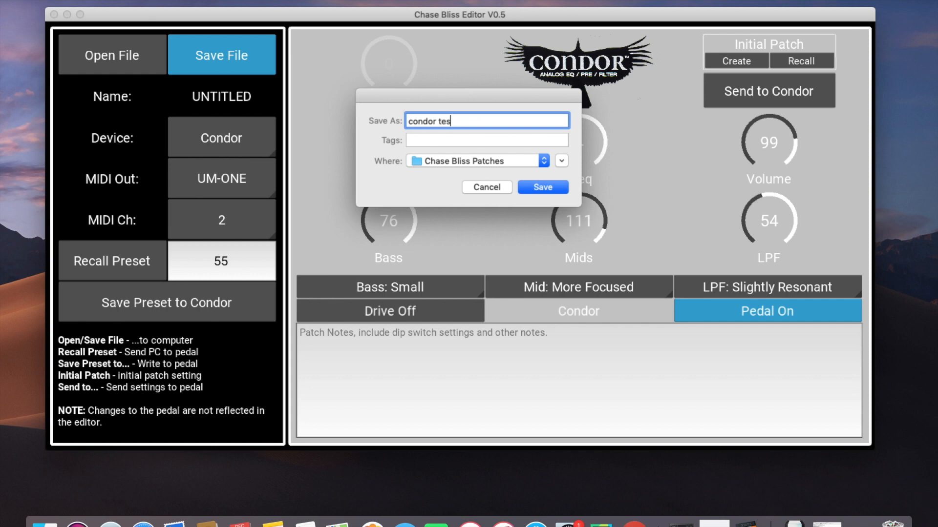
type("t 2")
left_click(541, 196)
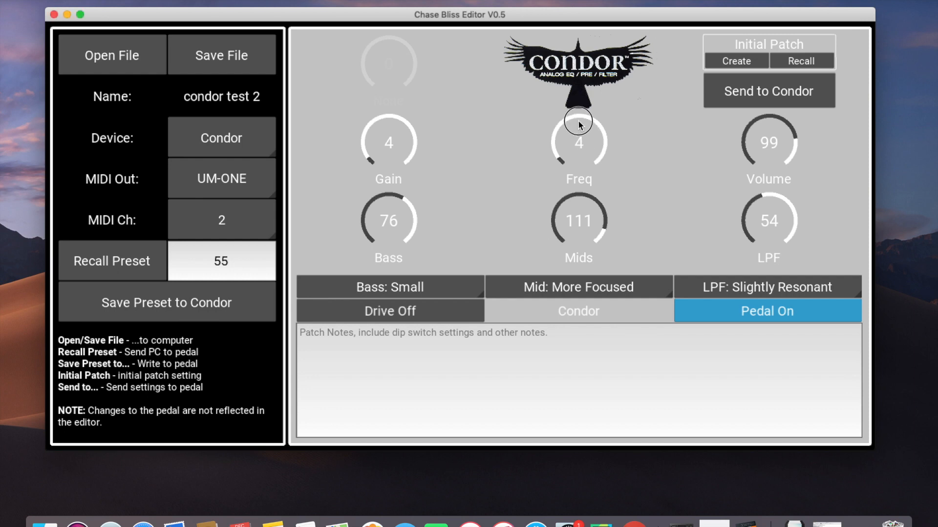
Change the saved Condor patch's Freq to about 80 and Gain to about 51
left_click_drag(574, 158, 567, 134)
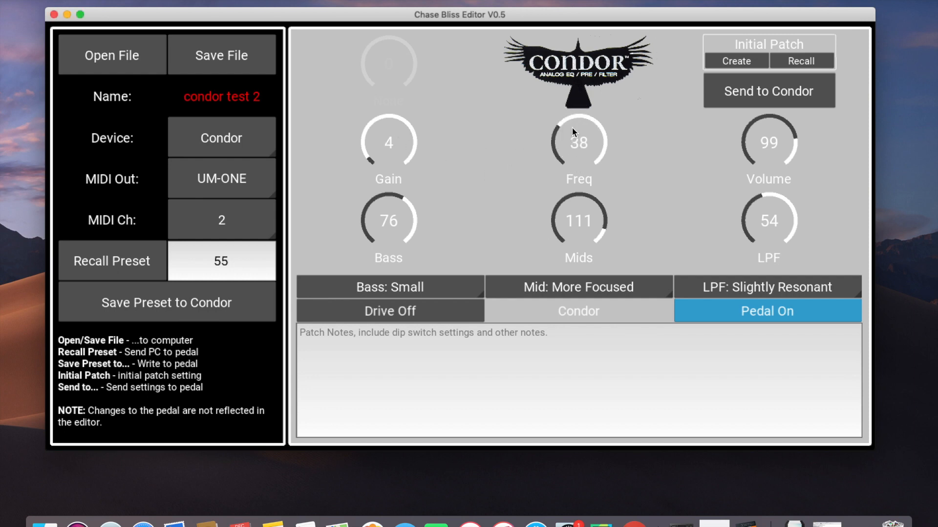
left_click_drag(572, 127, 466, 132)
left_click_drag(403, 141, 389, 103)
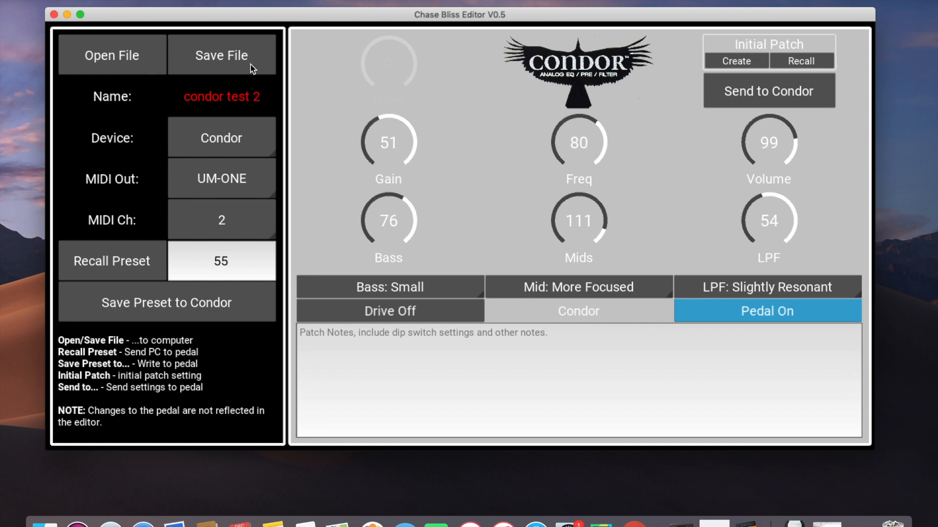
Open the patch file dw 1.cbp and start editing its patch notes
left_click(101, 58)
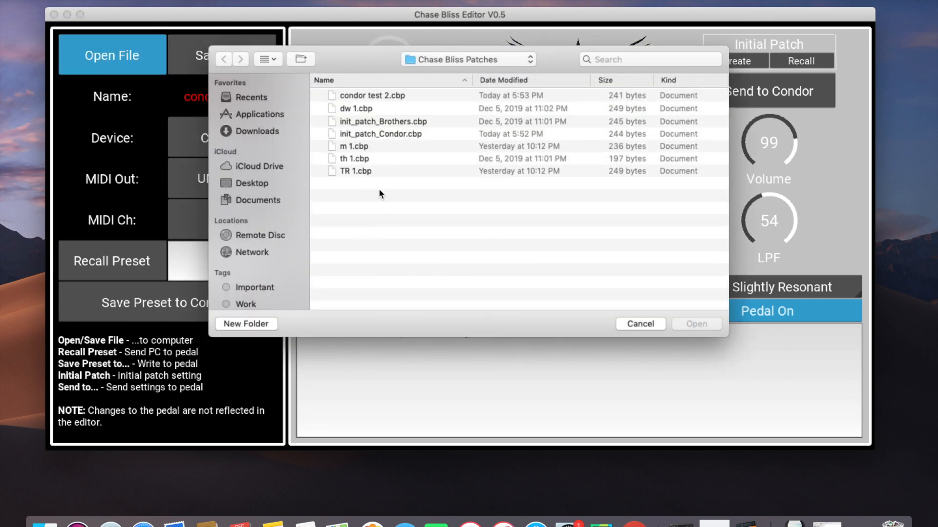
double_click(350, 109)
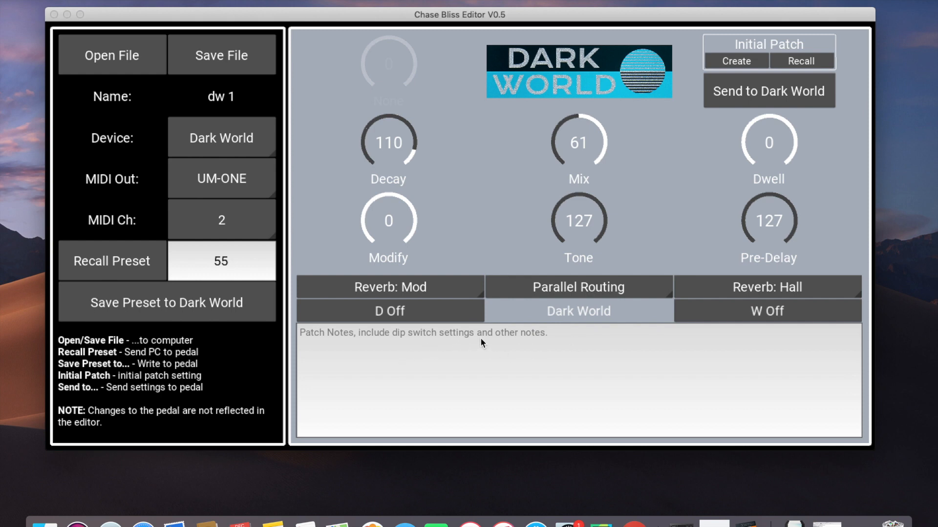
left_click(385, 339)
left_click(384, 337)
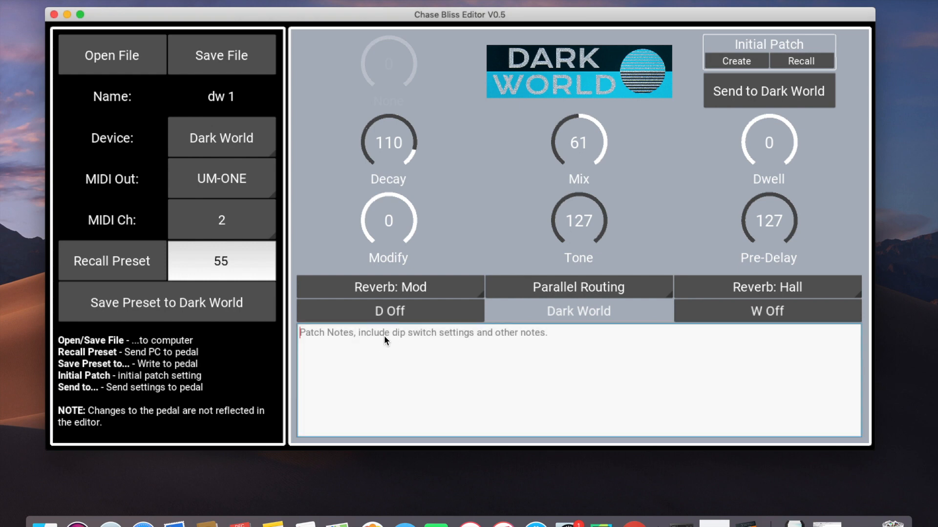